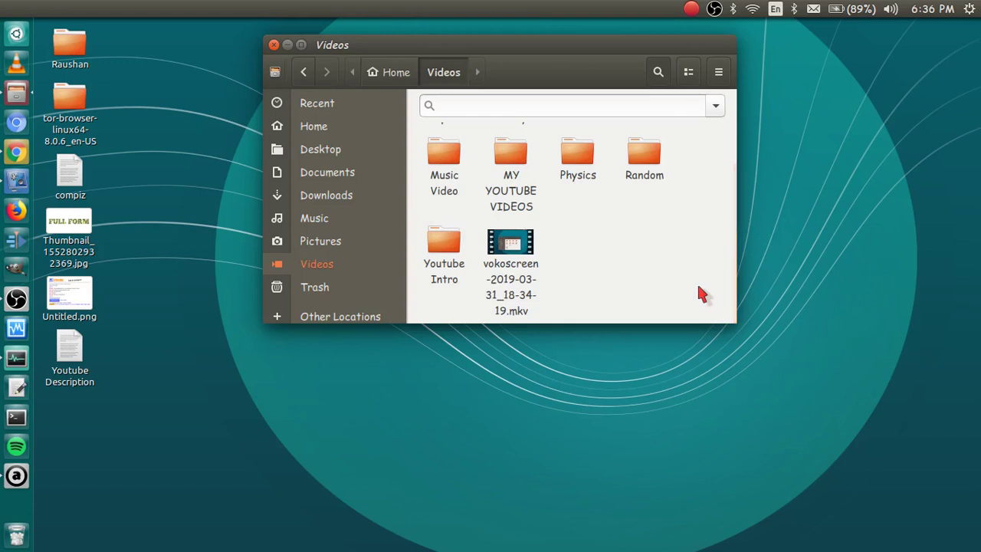
Open vokoscreen, examine its audio, video format and general option pages, and minimize it
click(15, 181)
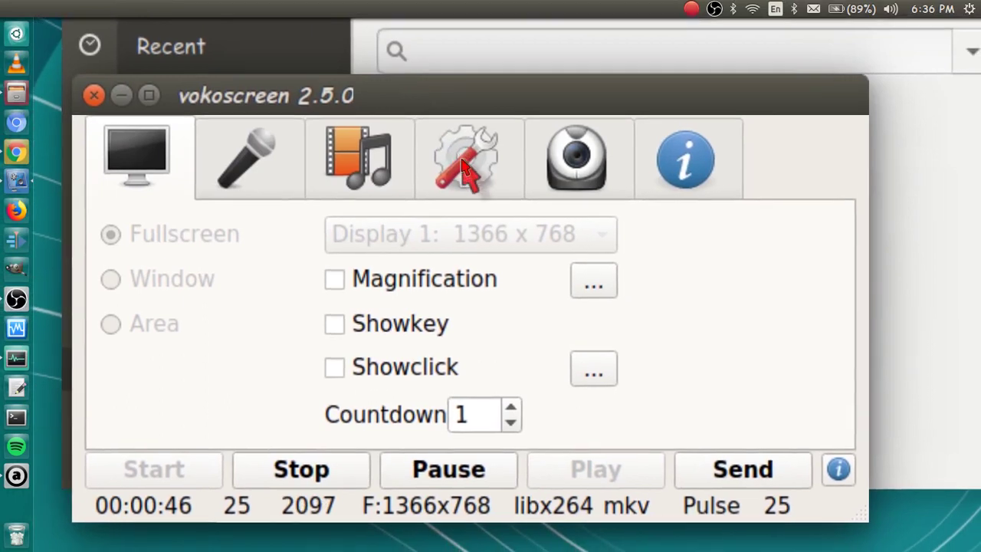
click(502, 147)
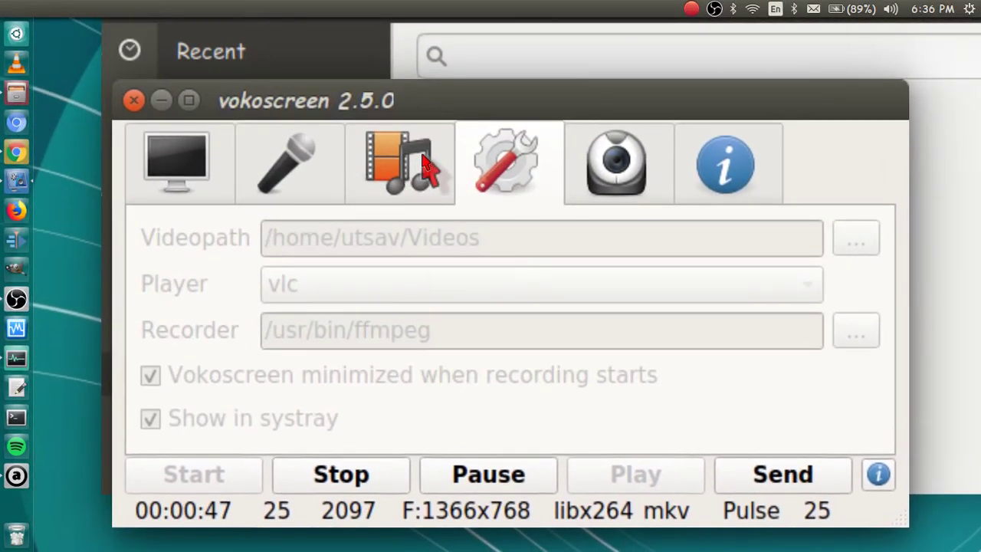
click(381, 163)
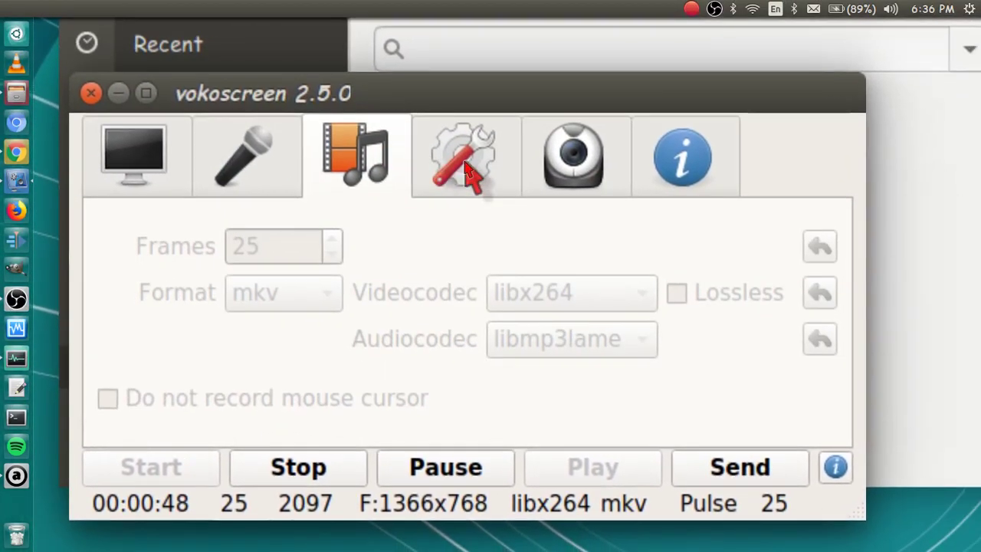
click(467, 172)
click(247, 161)
click(407, 162)
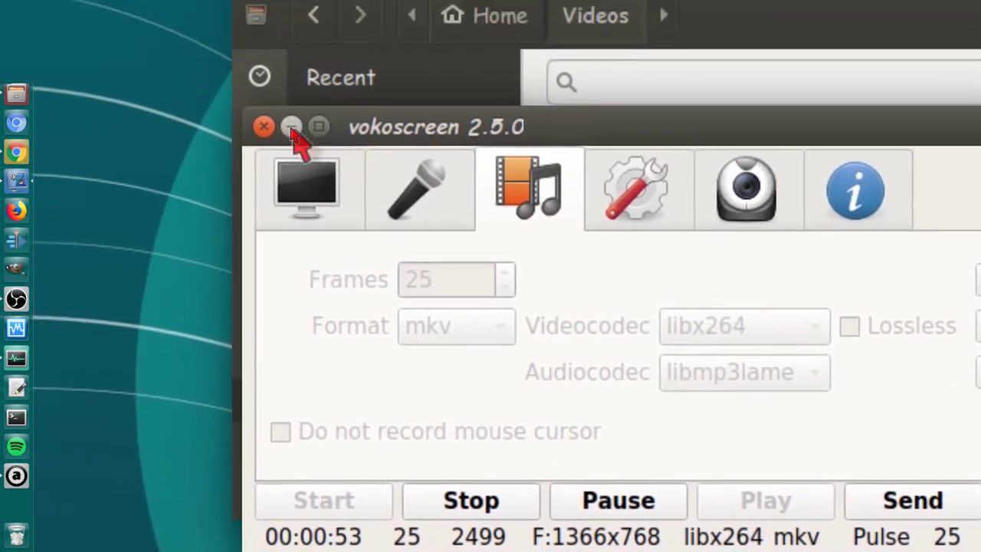
click(131, 88)
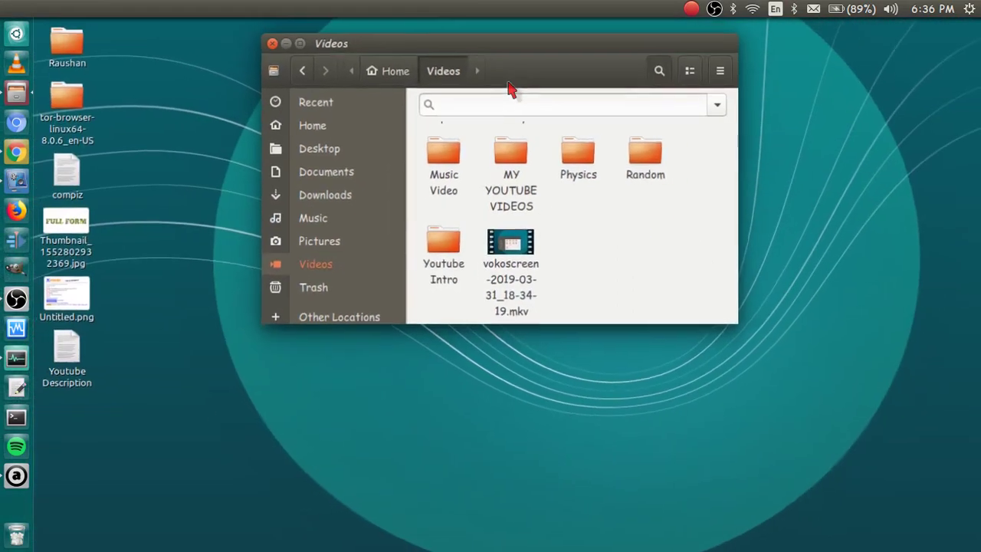
Switch to OBS and open the output page of its settings
click(16, 301)
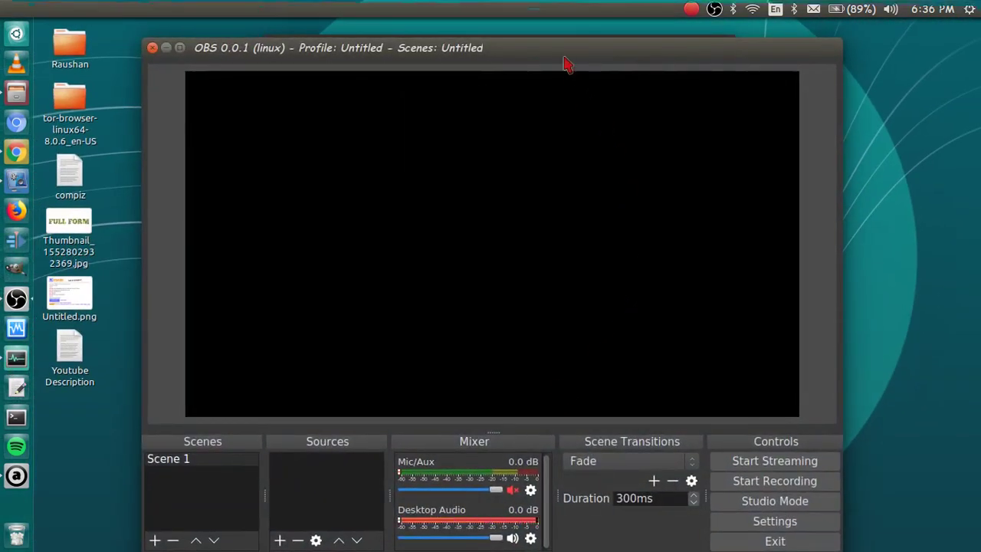
drag(564, 50, 560, 33)
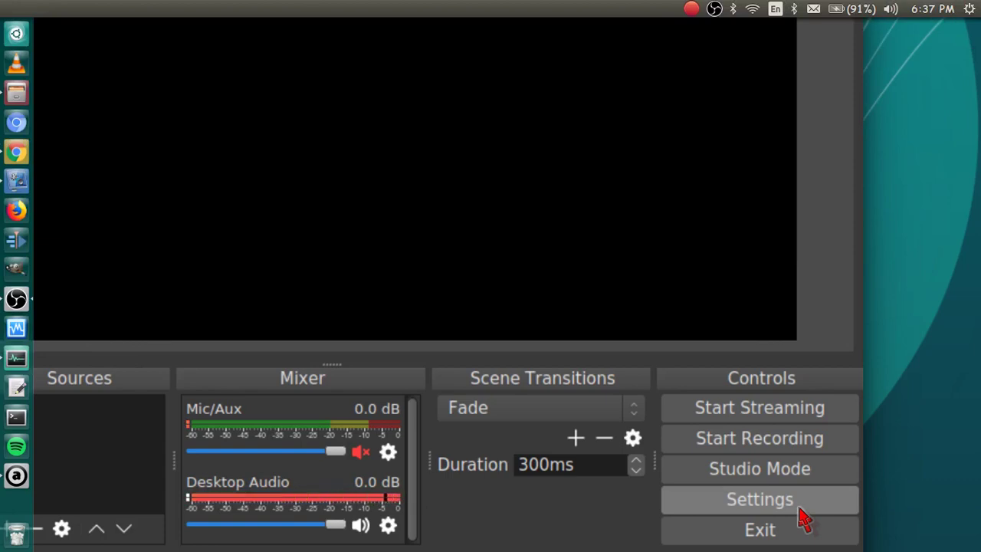
click(799, 507)
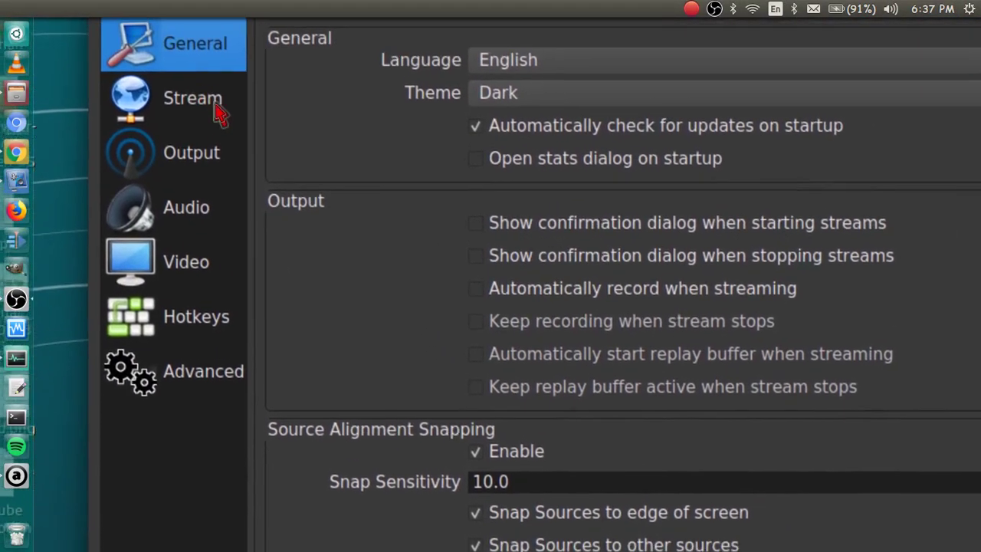
click(201, 107)
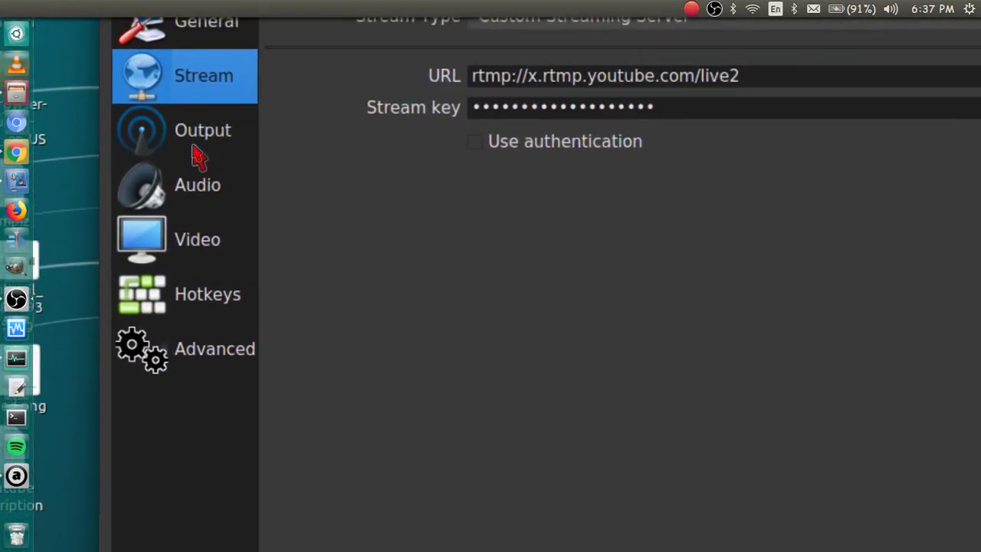
click(201, 136)
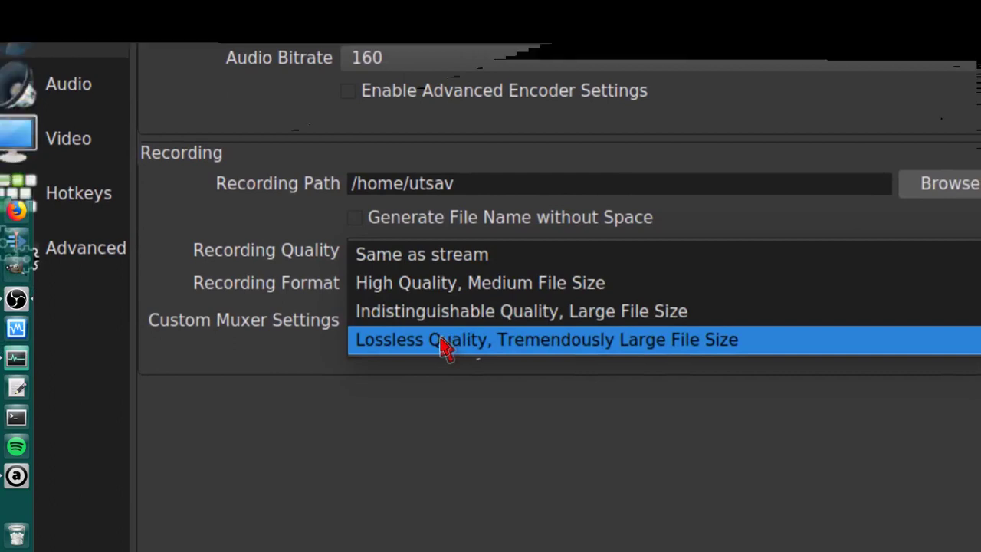
Try the Lossless Quality recording option, and return the recording quality to Indistinguishable Quality, Large File Size
click(442, 340)
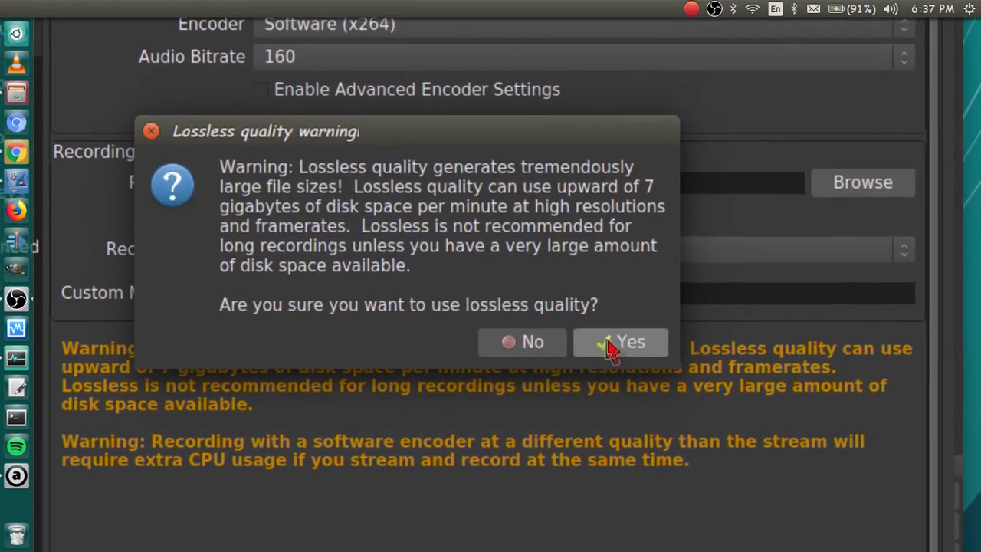
click(606, 300)
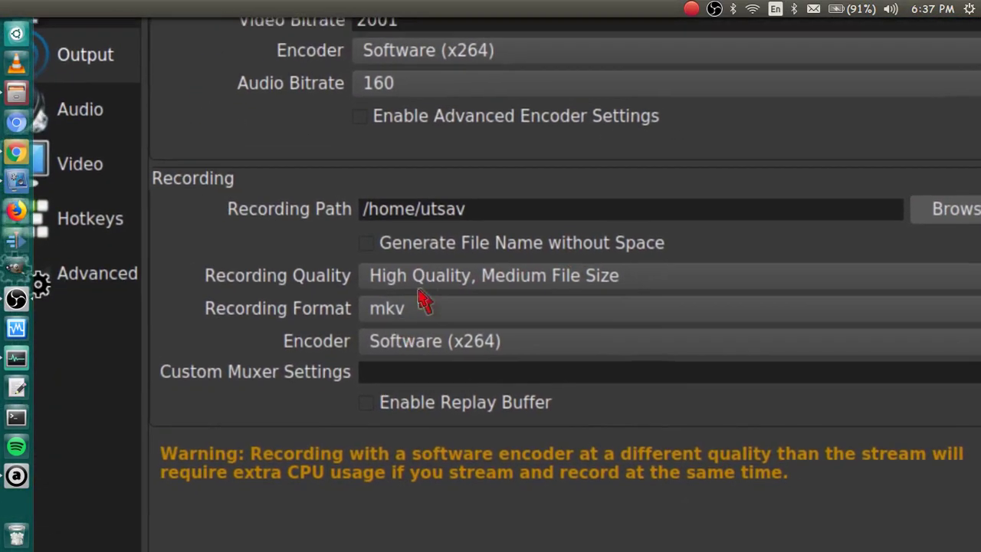
scroll(479, 275, down, 1)
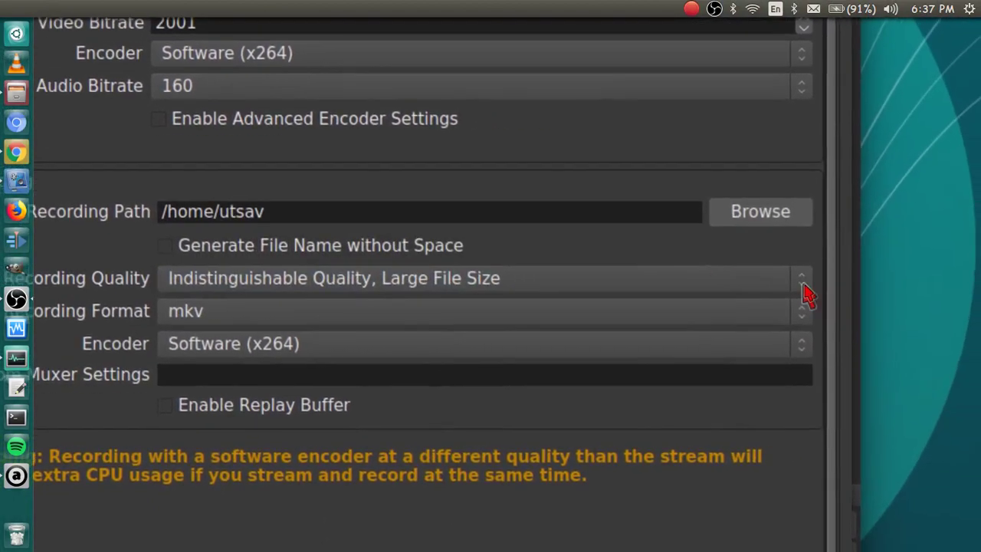
click(797, 280)
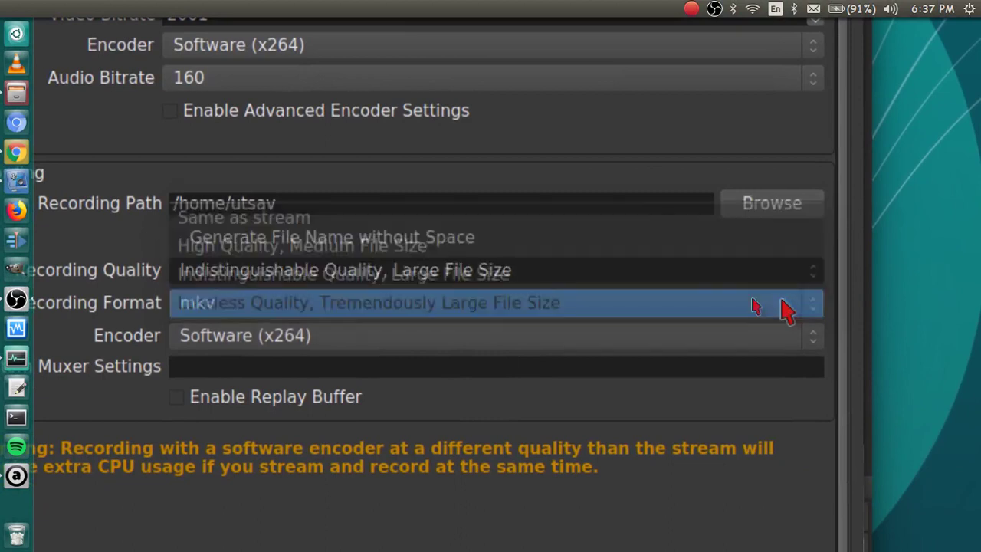
click(787, 307)
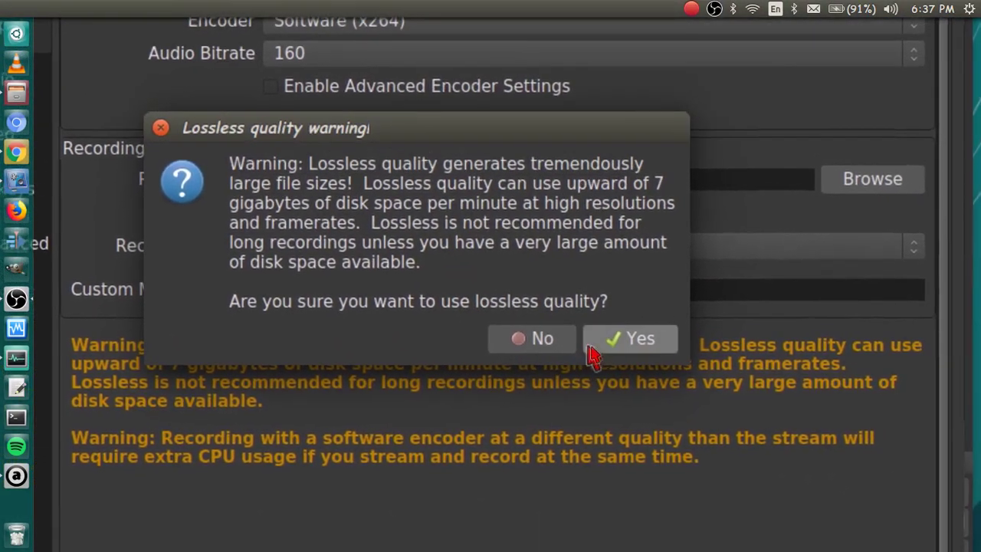
click(593, 354)
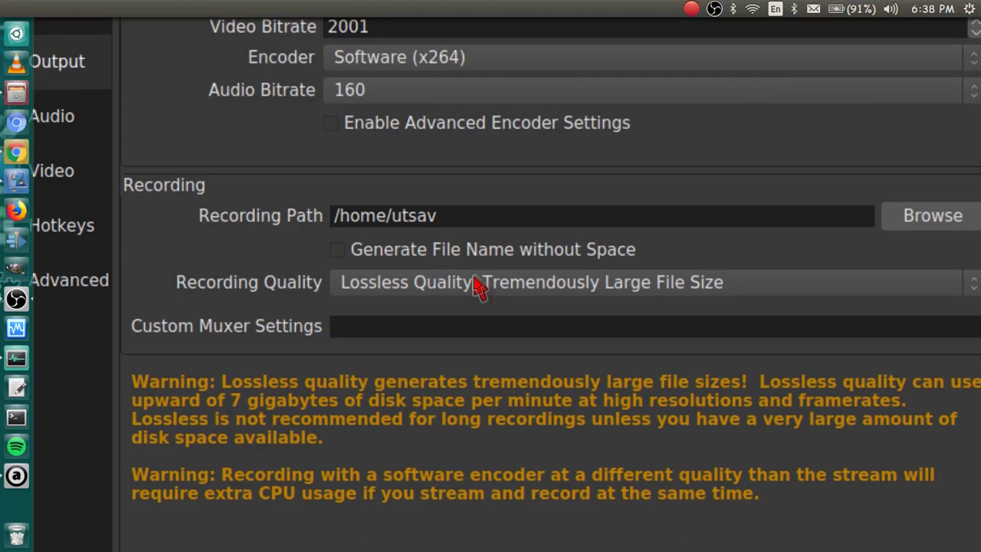
scroll(475, 285, up, 2)
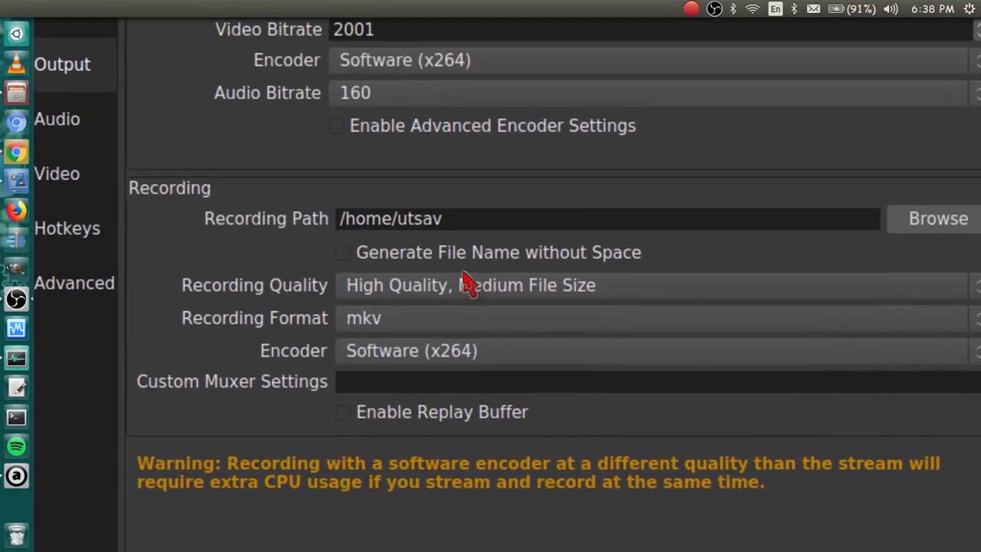
scroll(468, 285, down, 1)
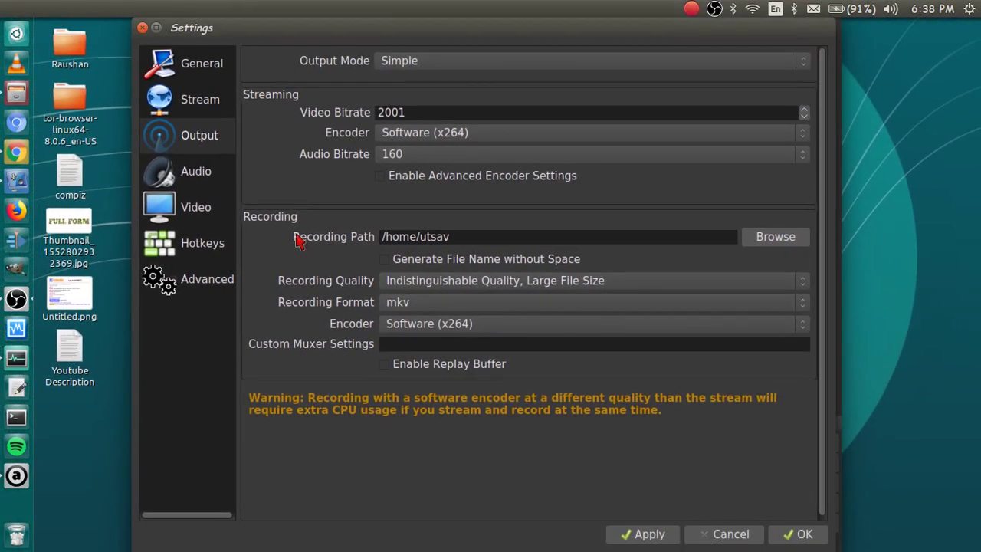
Switch to vokoscreen to compare its frame rate, format and codec options with the OBS output settings
click(17, 181)
drag(464, 127, 585, 131)
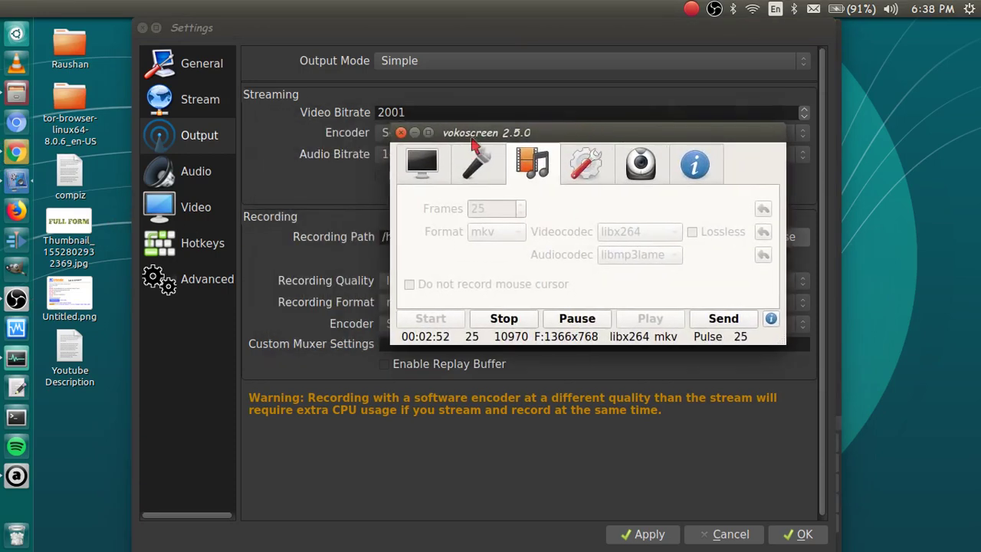
click(414, 133)
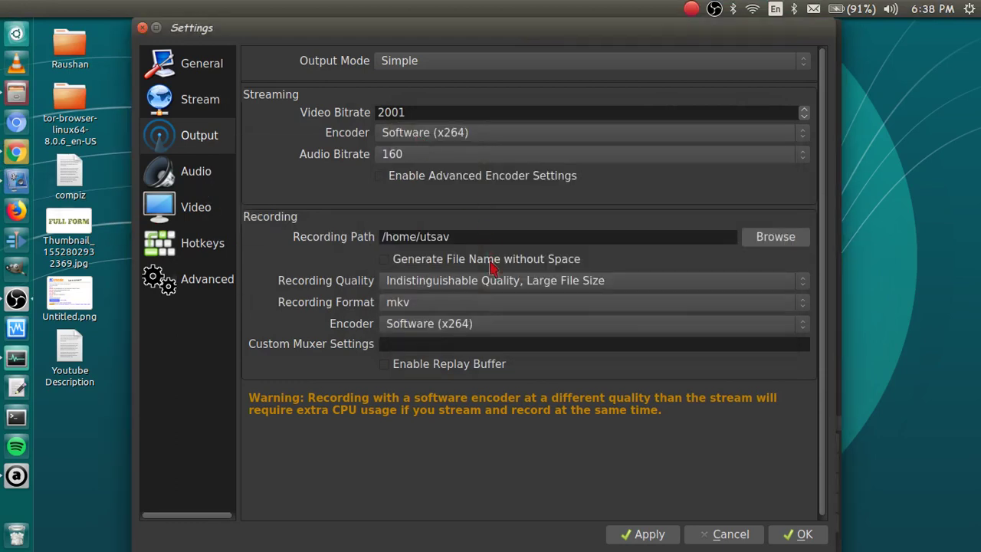
click(11, 183)
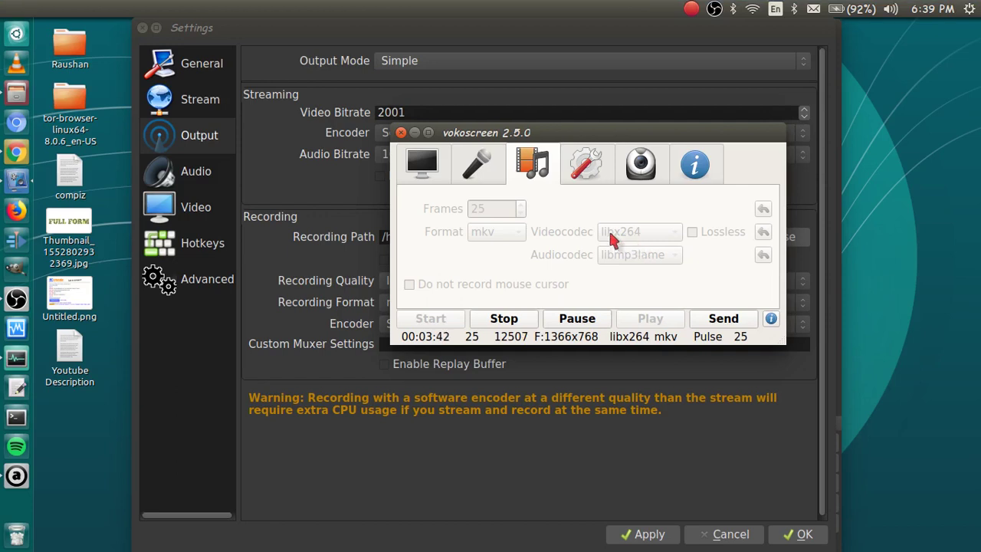
drag(429, 132, 413, 134)
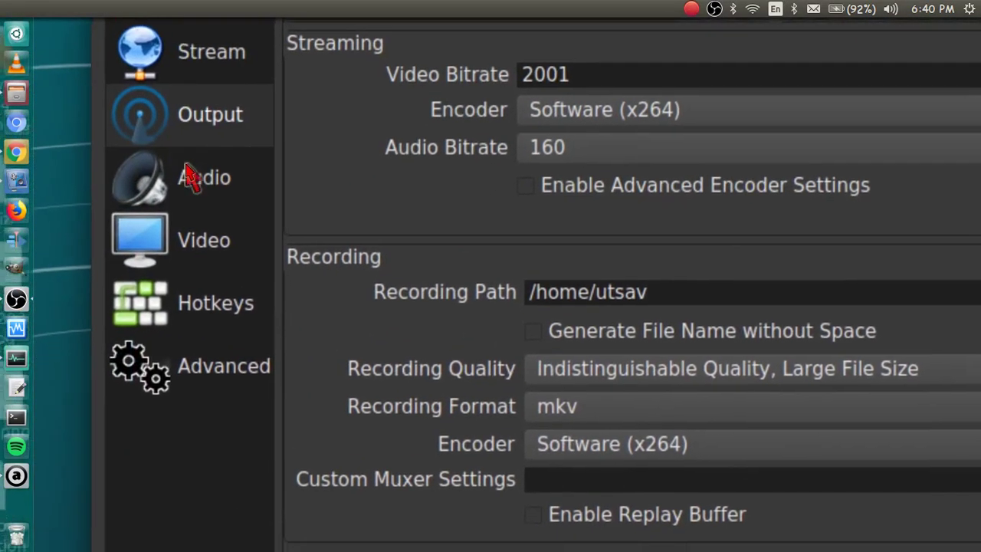
Review the video, stream and output pages of the OBS settings, including the streaming bitrate and encoder
click(107, 224)
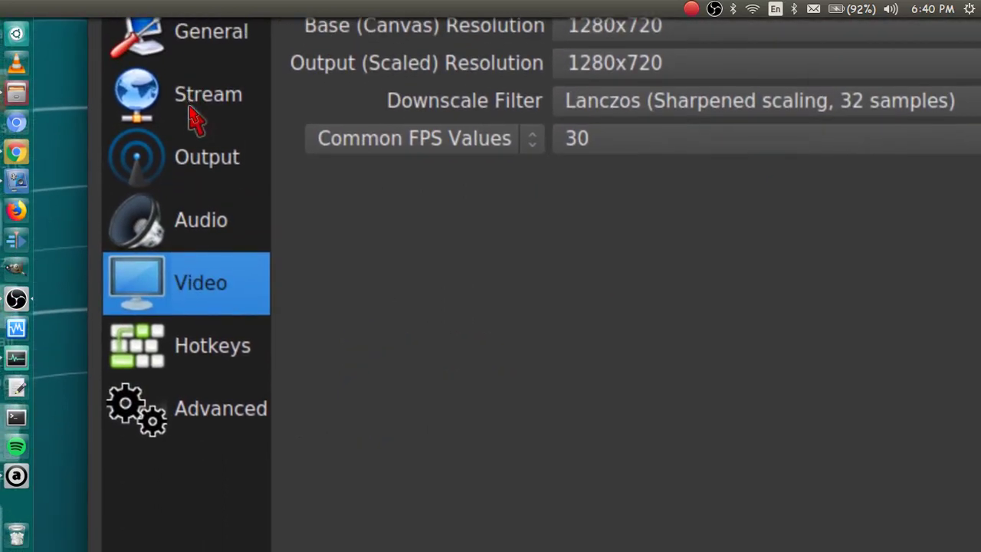
click(196, 111)
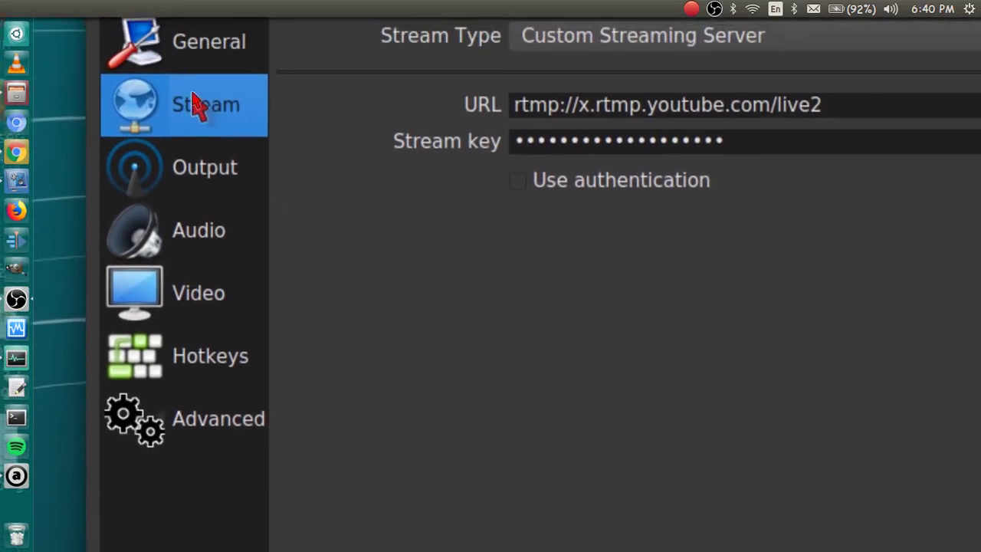
click(195, 141)
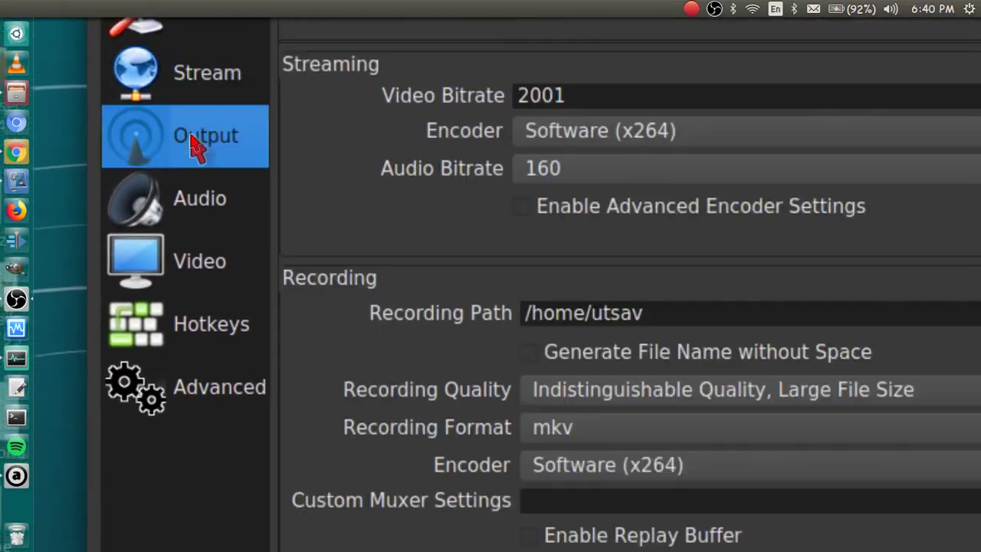
scroll(485, 275, down, 3)
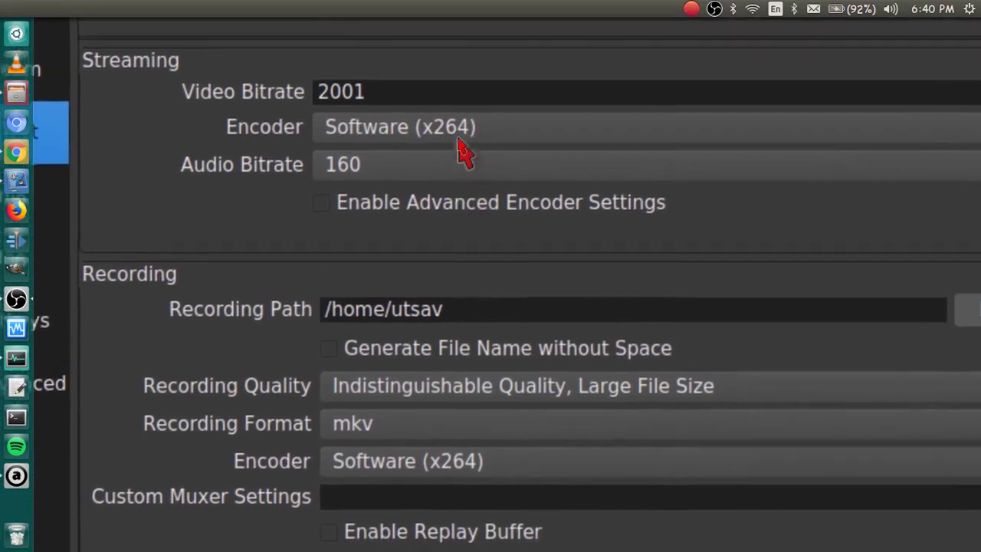
click(491, 149)
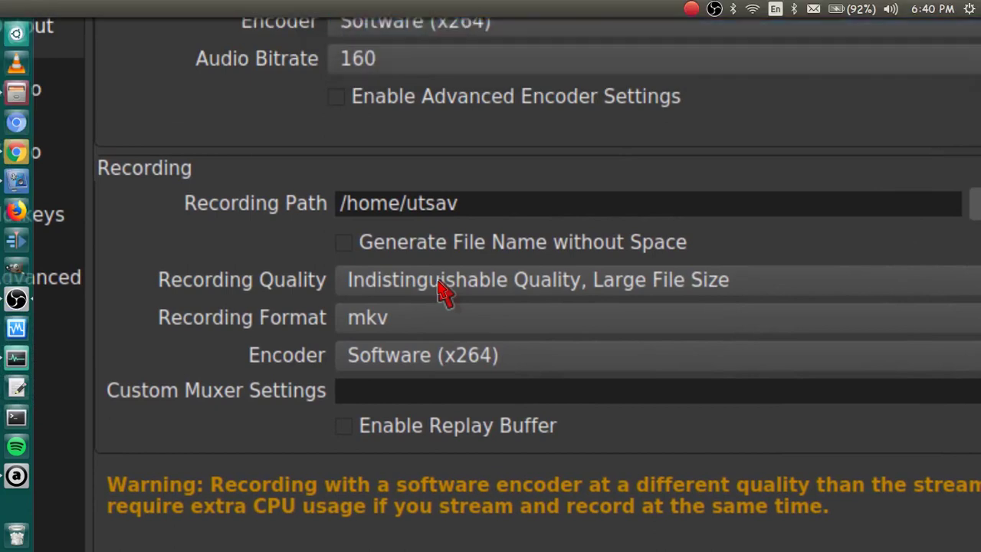
Try the High Quality and Indistinguishable Quality recording options, and set the recording quality to Same as stream
click(443, 291)
click(659, 251)
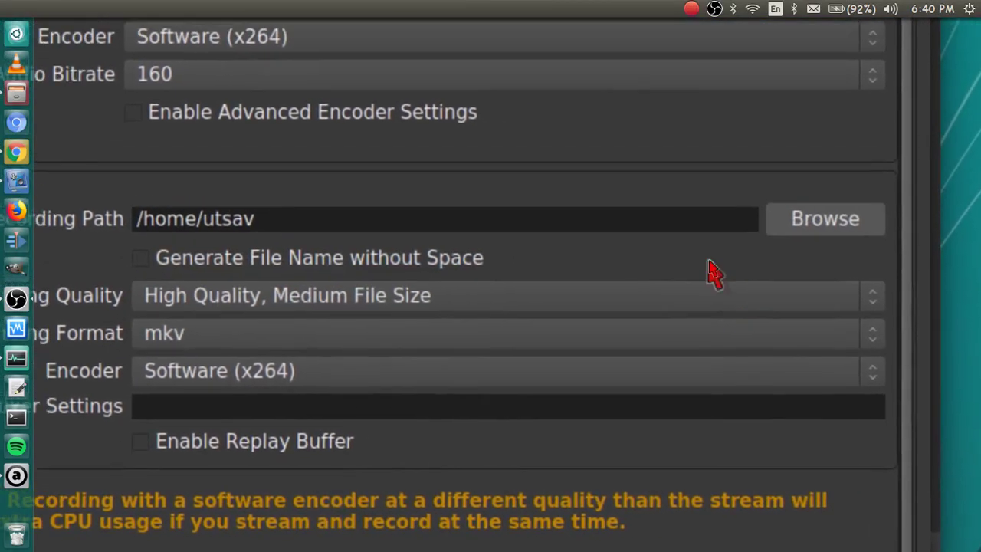
scroll(582, 277, down, 1)
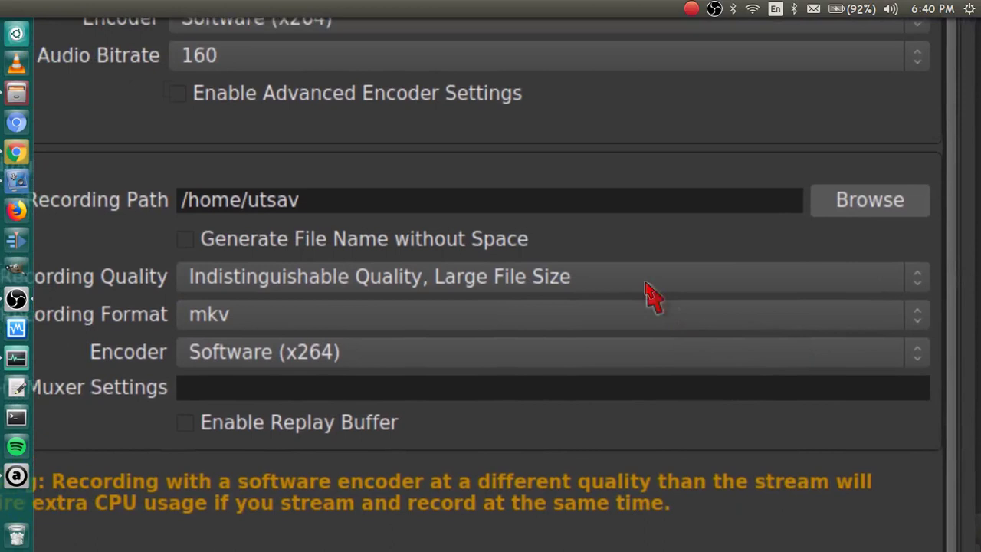
click(735, 275)
click(688, 272)
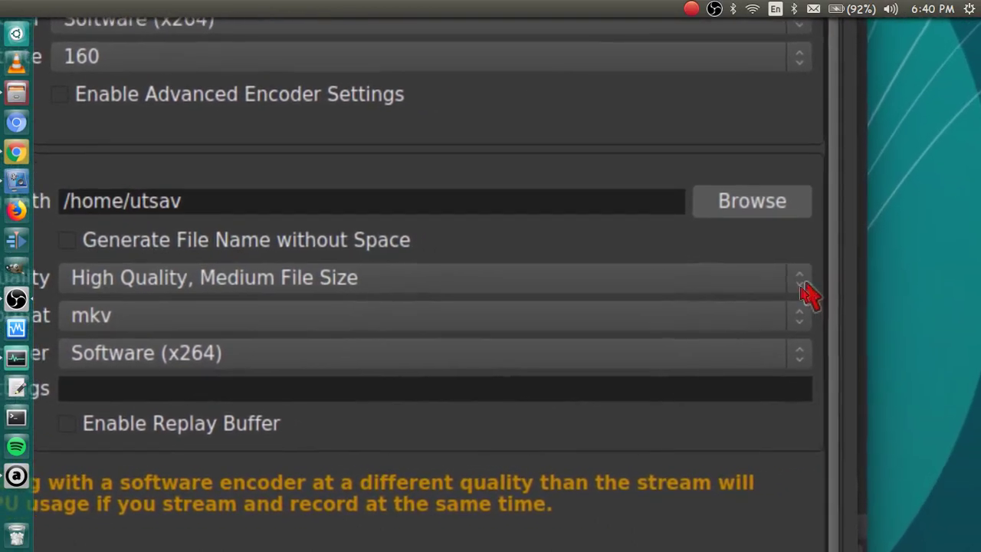
scroll(823, 290, down, 1)
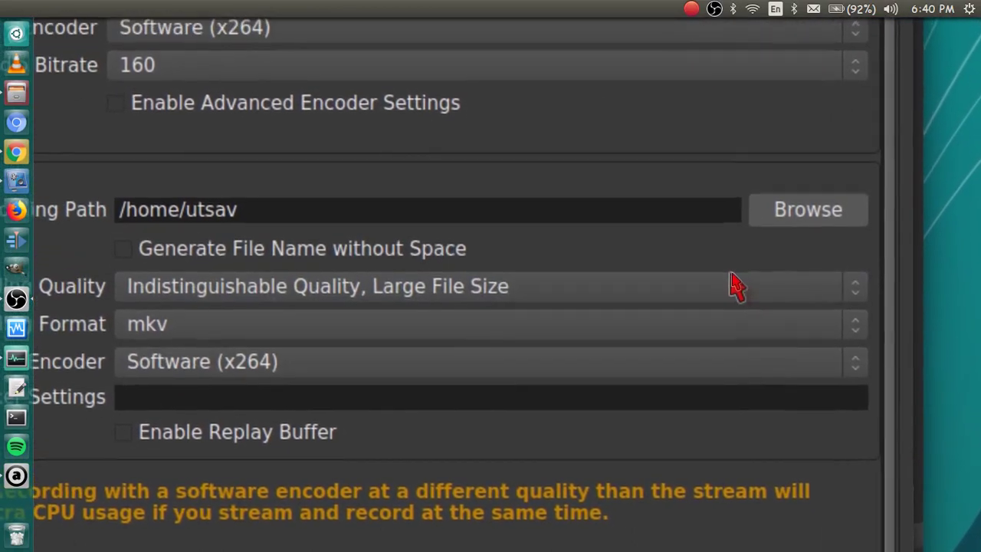
click(733, 256)
click(598, 228)
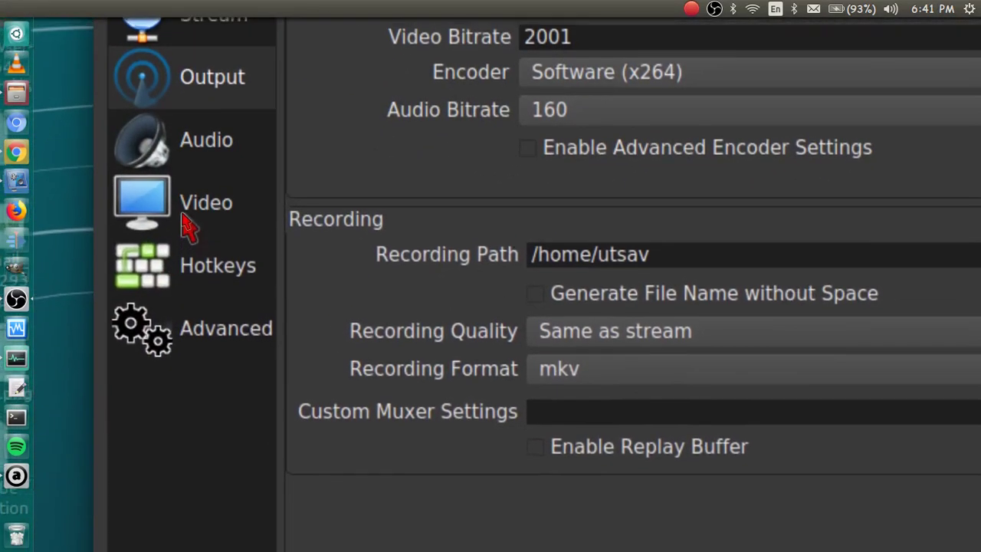
Open the video settings and examine the base canvas and output scaled resolution options
click(191, 205)
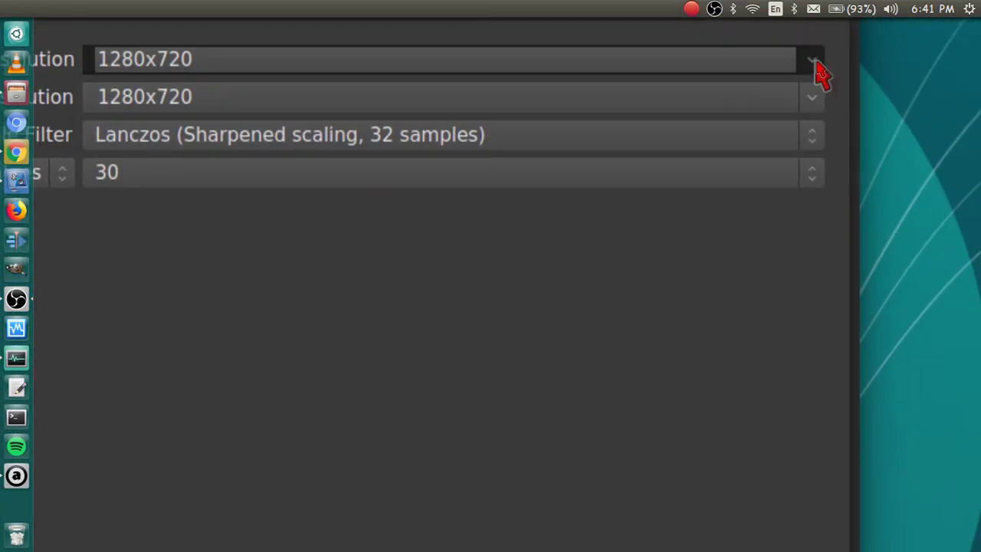
click(813, 63)
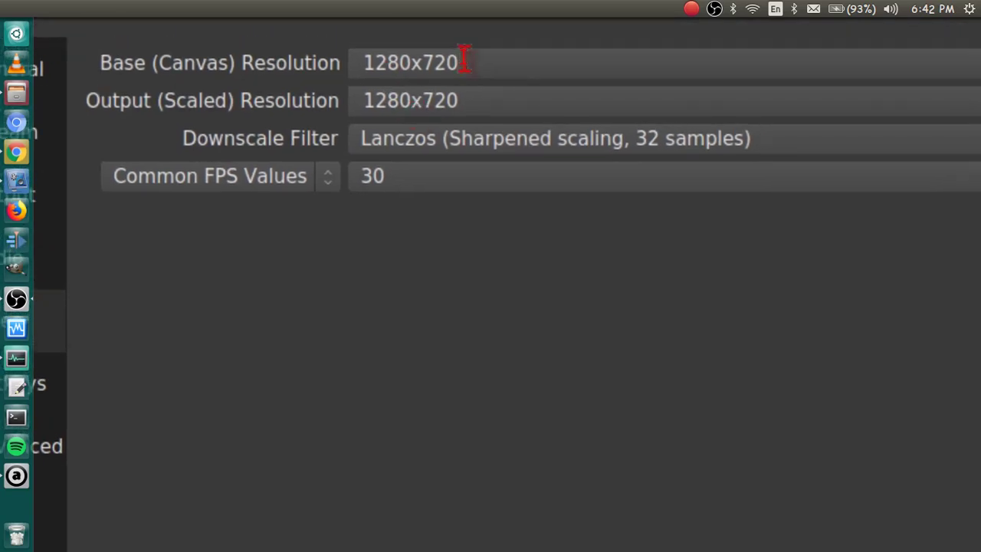
click(463, 100)
click(466, 62)
click(473, 100)
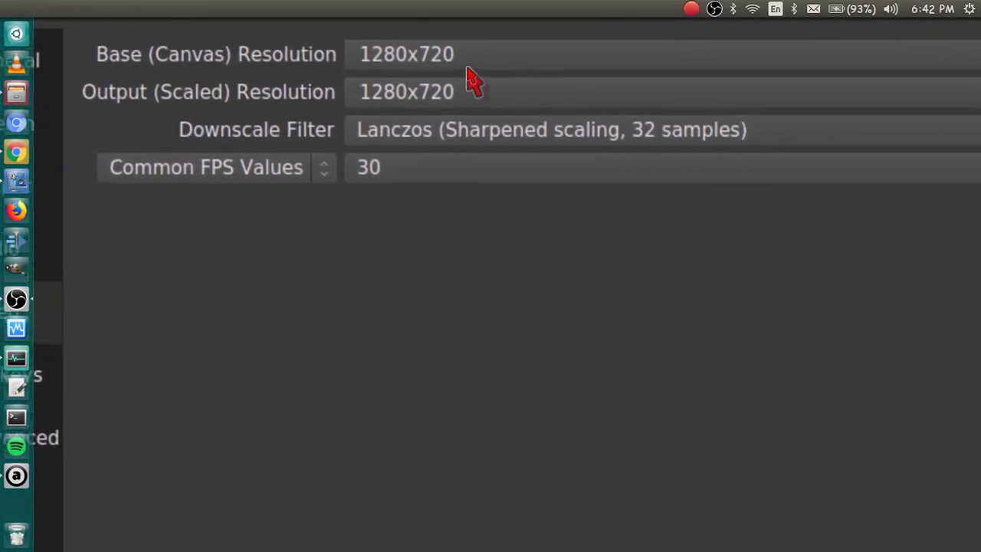
Try the Bilinear downscale filter, and set the filter back to Lanczos (Sharpened scaling, 32 samples)
click(466, 65)
click(469, 91)
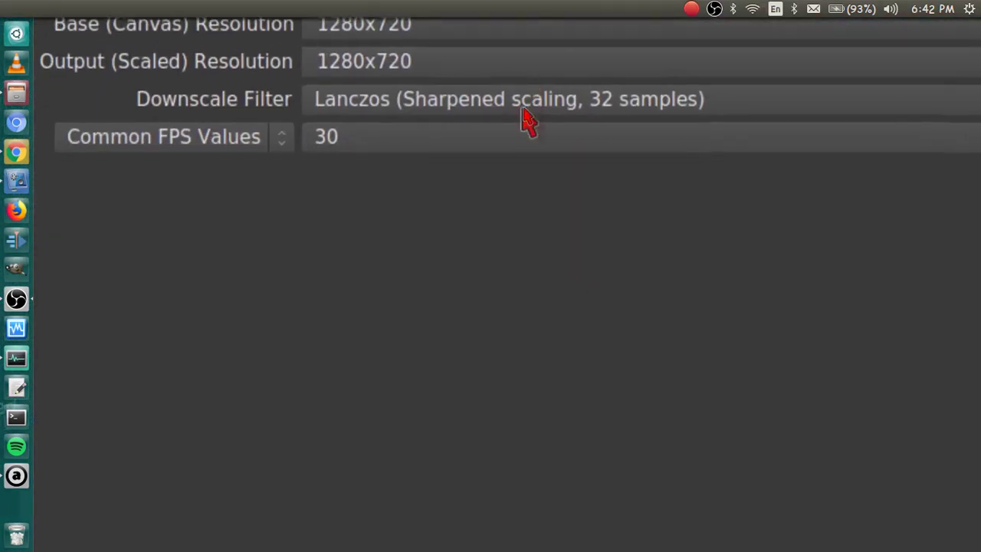
click(526, 180)
click(597, 76)
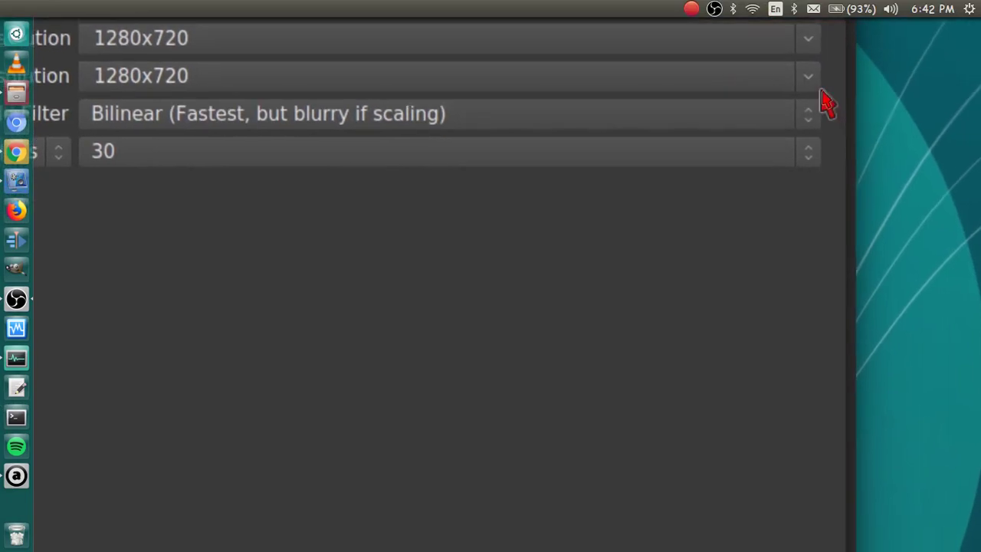
click(815, 108)
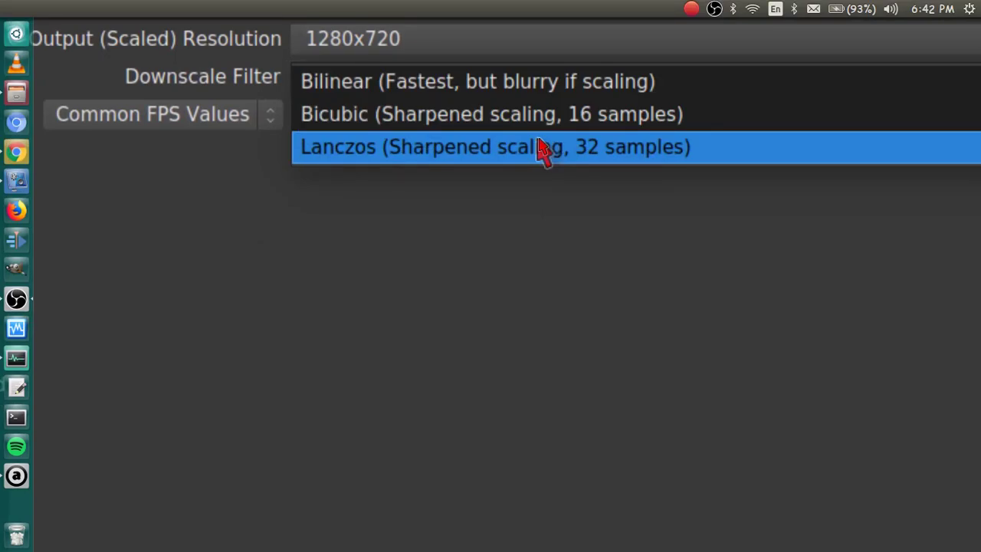
click(542, 148)
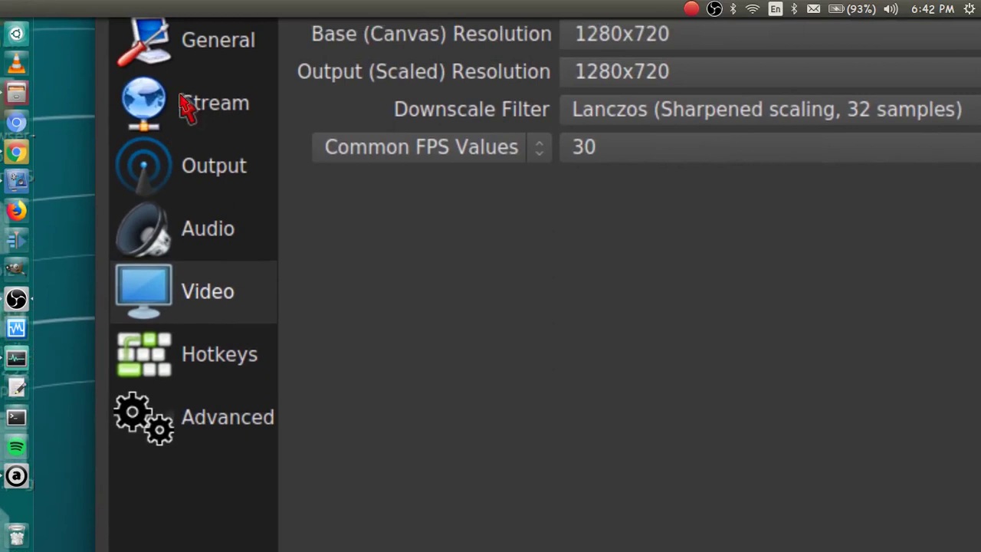
Look through the stream, video and output settings again, and apply the changed settings
click(188, 109)
click(195, 291)
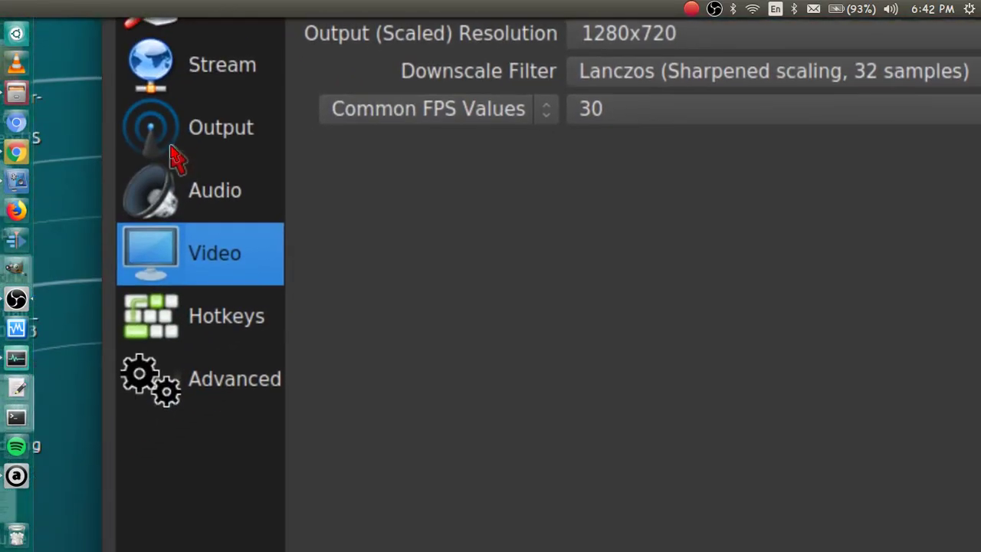
click(202, 107)
click(201, 167)
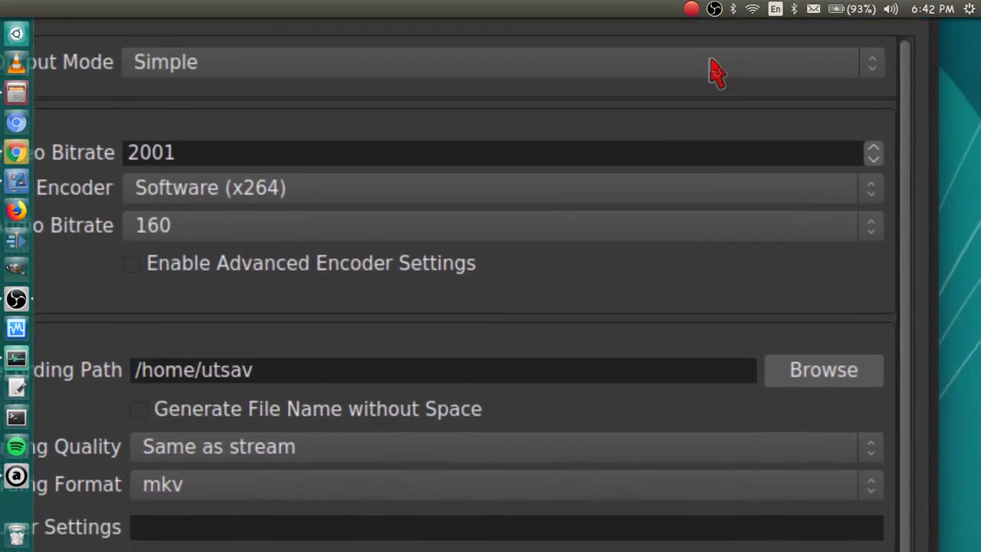
click(944, 69)
click(650, 107)
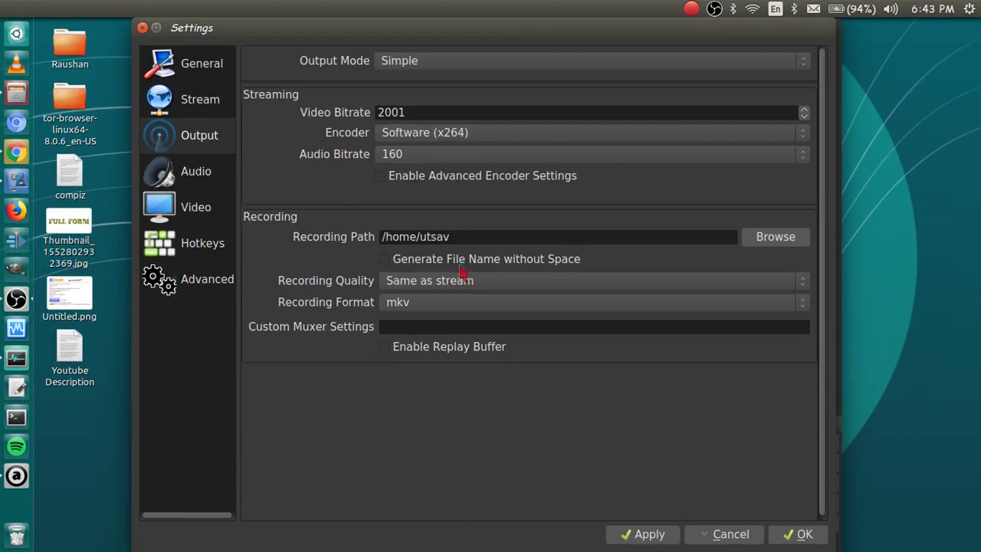
click(625, 534)
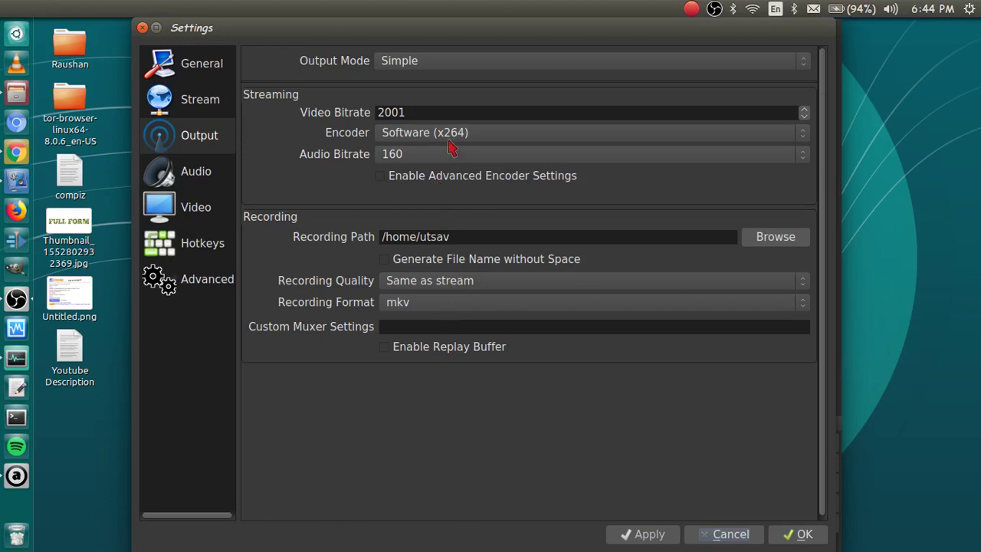
Review the downscale filter and common FPS options in the video settings, and recheck the output settings
click(203, 215)
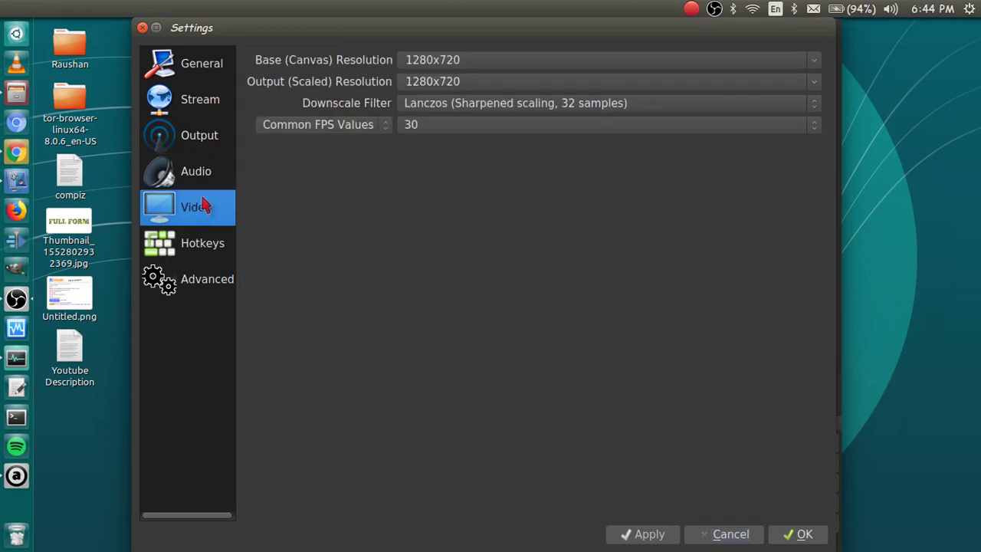
click(521, 105)
click(518, 105)
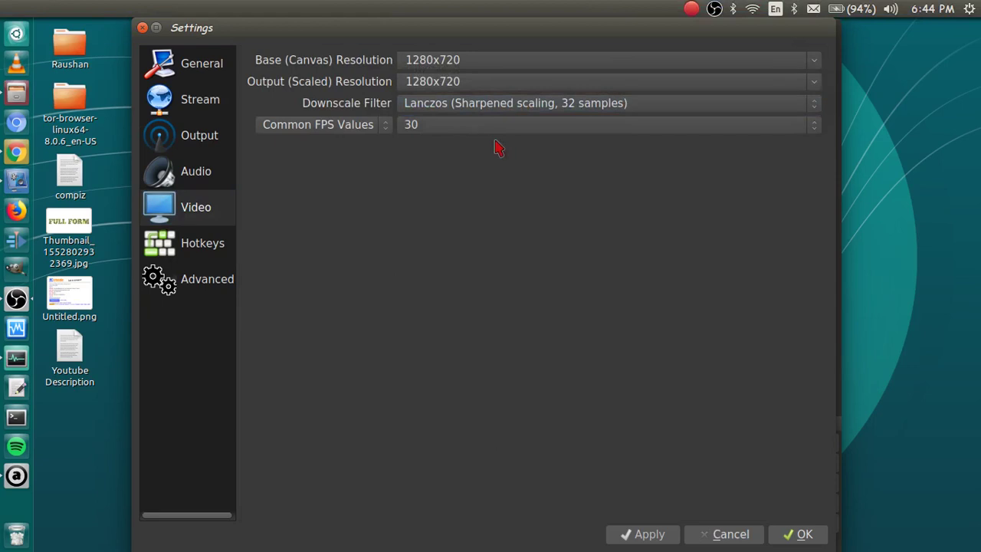
click(494, 127)
click(487, 132)
click(176, 136)
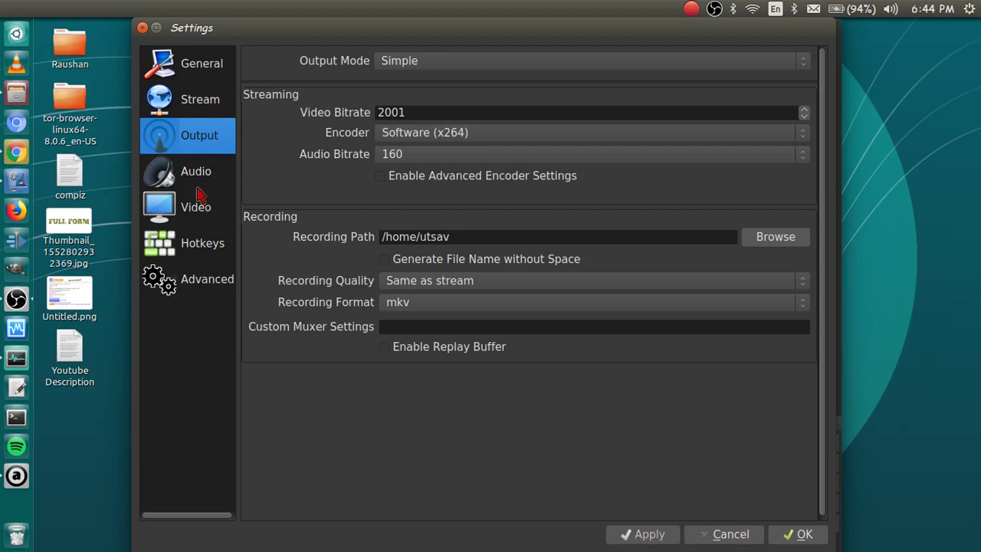
click(193, 213)
click(191, 142)
click(799, 534)
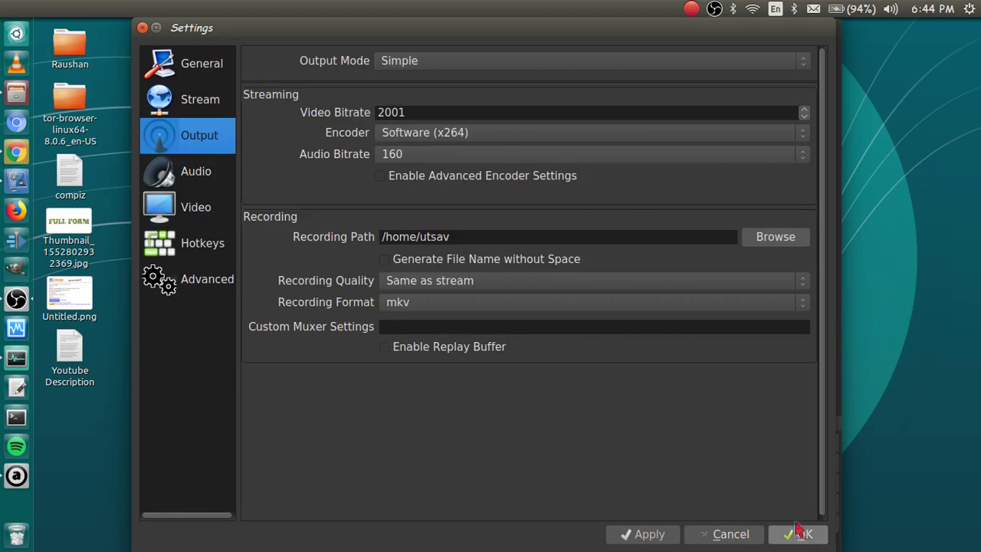
Switch to vokoscreen and move its window over the OBS settings to compare the recording options
click(17, 181)
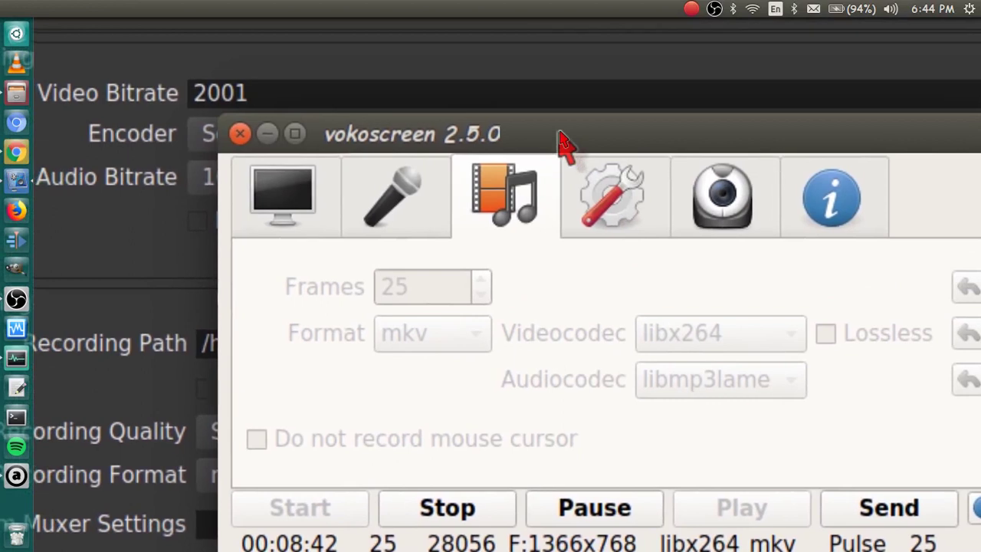
drag(559, 134, 450, 97)
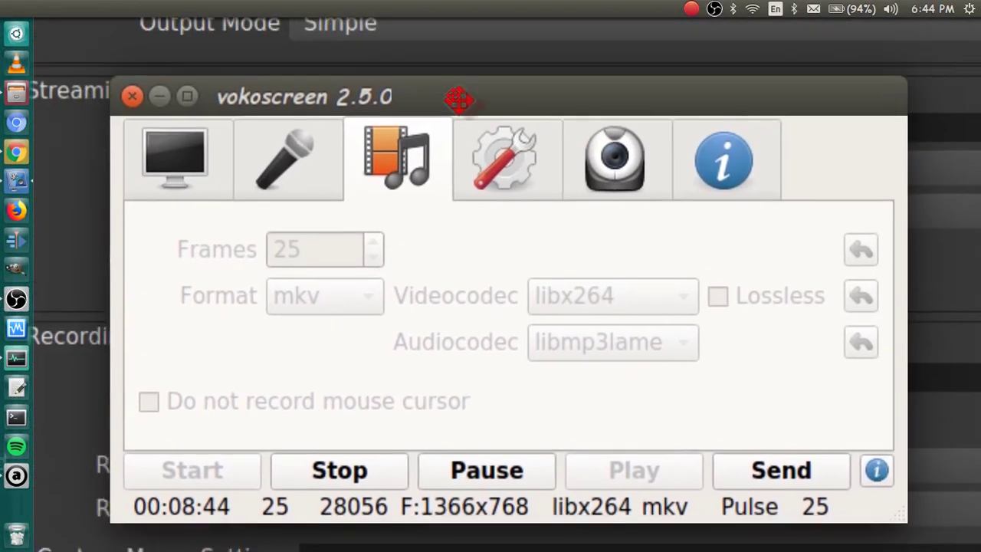